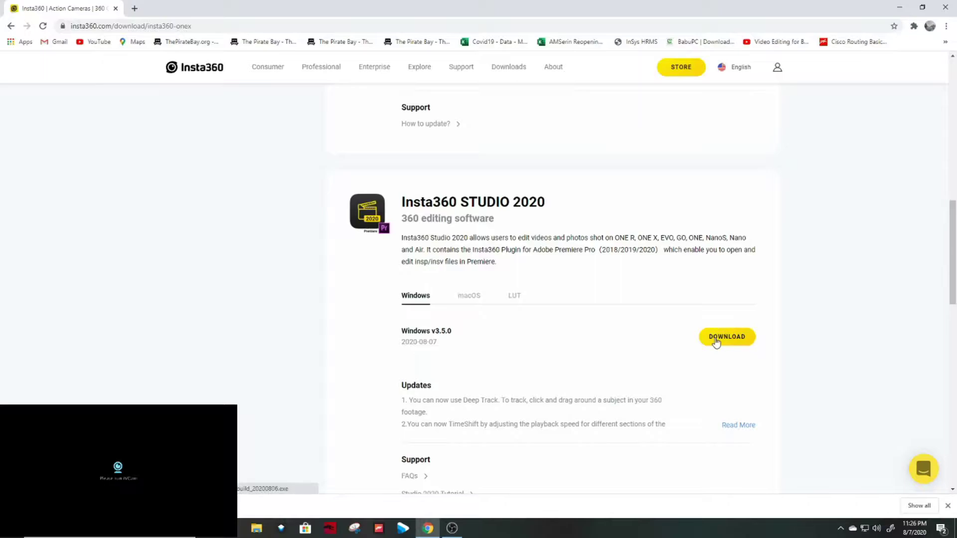
# - Open the browser's download list and launch the downloaded Insta360 Studio 2020 installer
pyautogui.hotkey('ctrl', 'j')
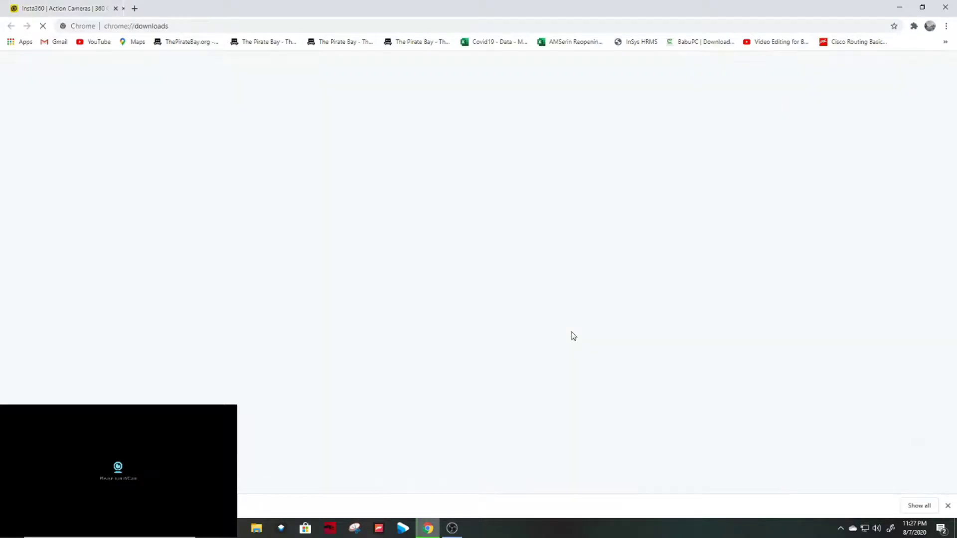
pyautogui.click(634, 289)
pyautogui.click(634, 289)
pyautogui.click(635, 317)
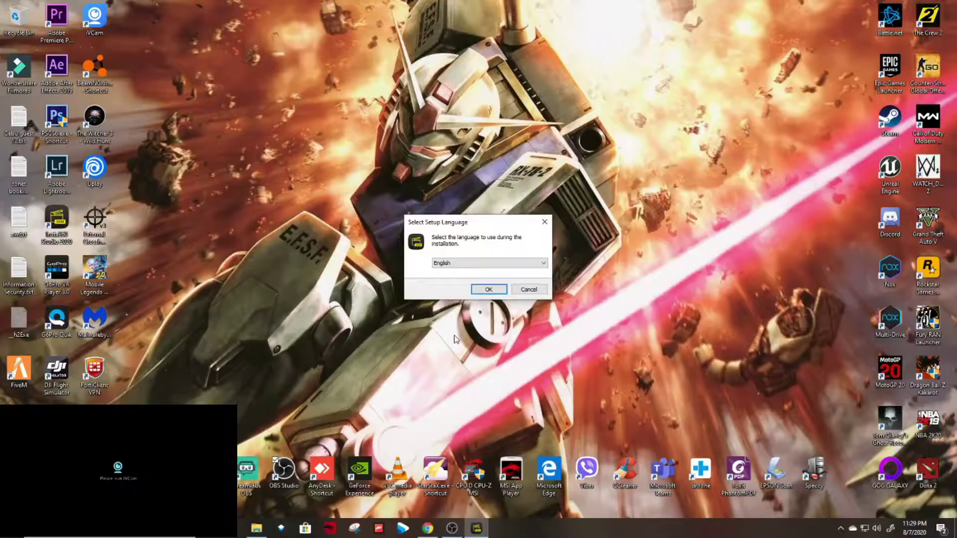
# - Install Insta360 Studio 2020 version 3.5.0 in English with the default destination folder and additional tasks, then finish the setup
pyautogui.click(488, 289)
pyautogui.click(471, 300)
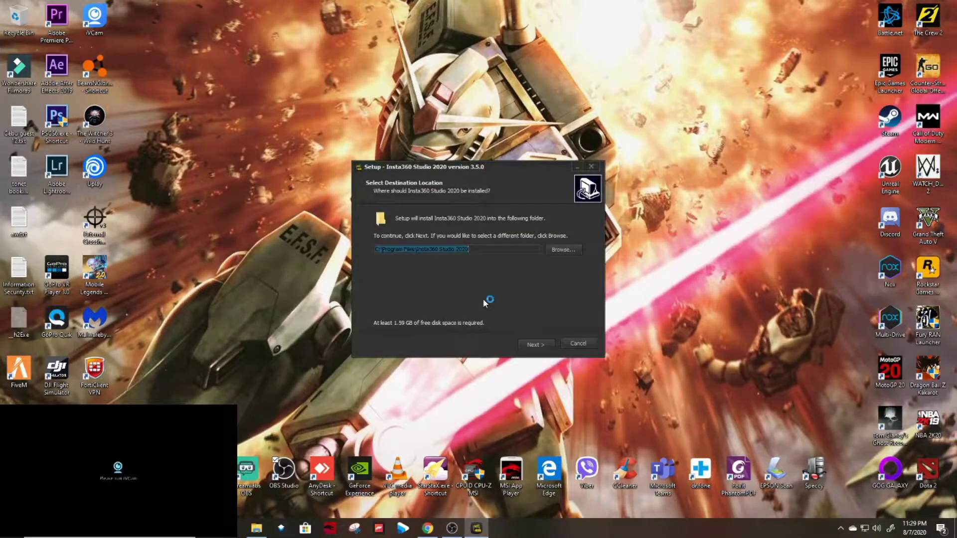
pyautogui.click(541, 344)
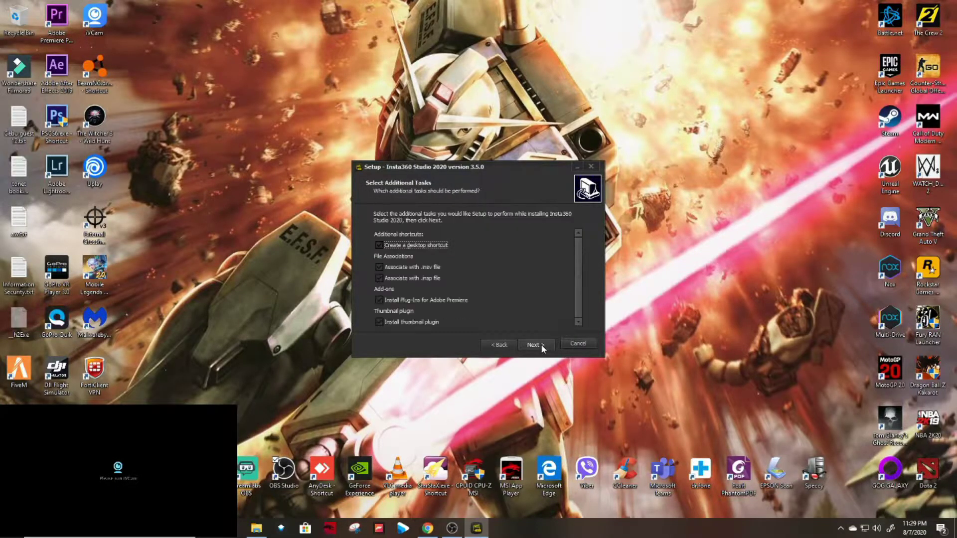
pyautogui.click(542, 347)
pyautogui.click(541, 347)
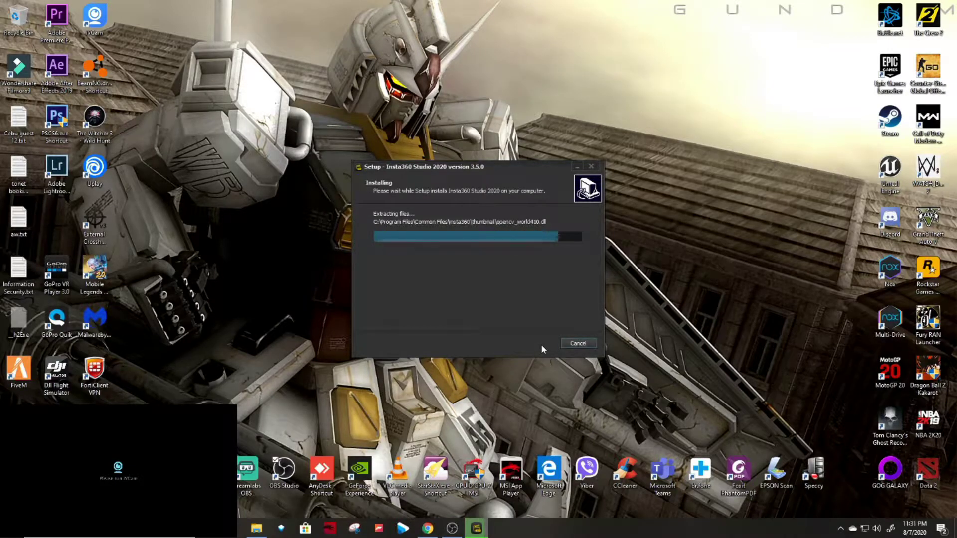
pyautogui.click(540, 344)
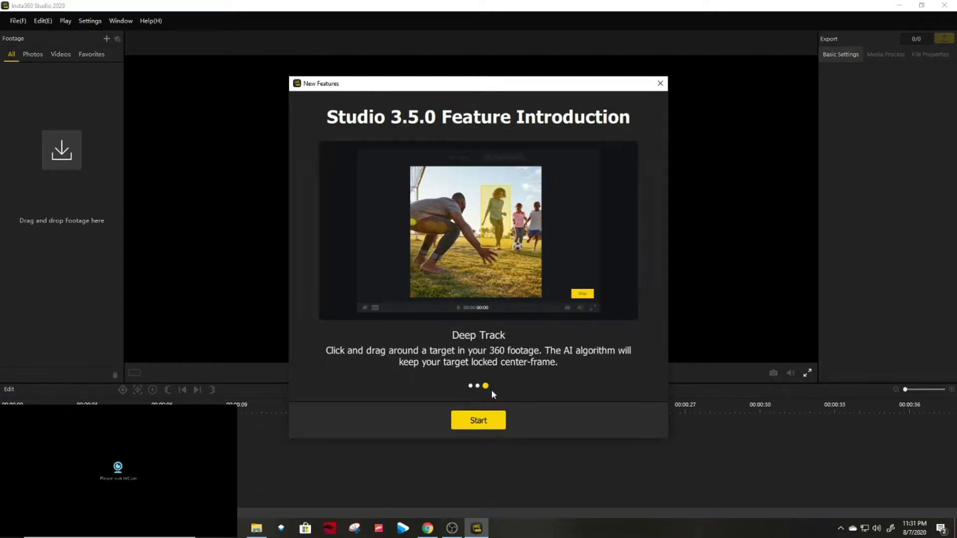
# - Dismiss the feature introduction and import VID_20200806_172924_00_014.insv from the Insta One X folder
pyautogui.click(478, 420)
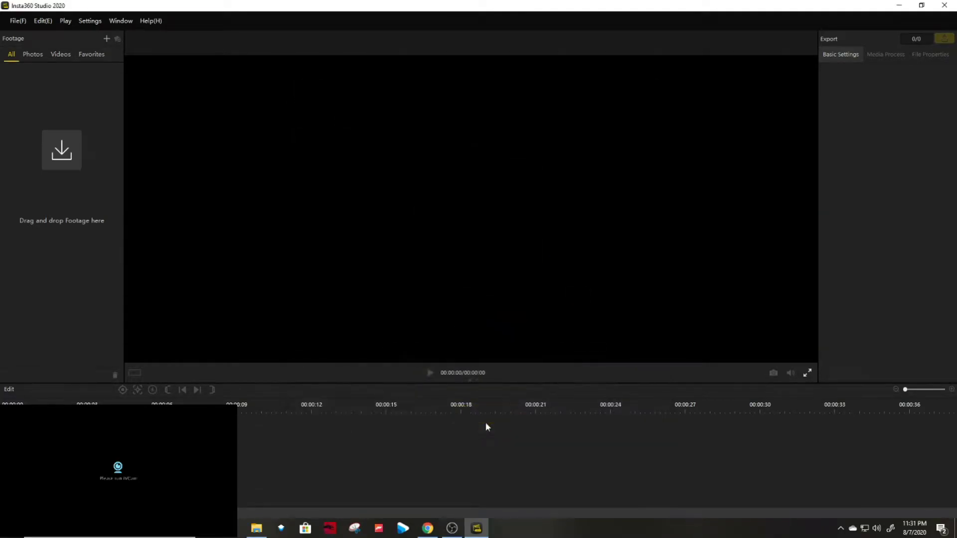
pyautogui.click(59, 146)
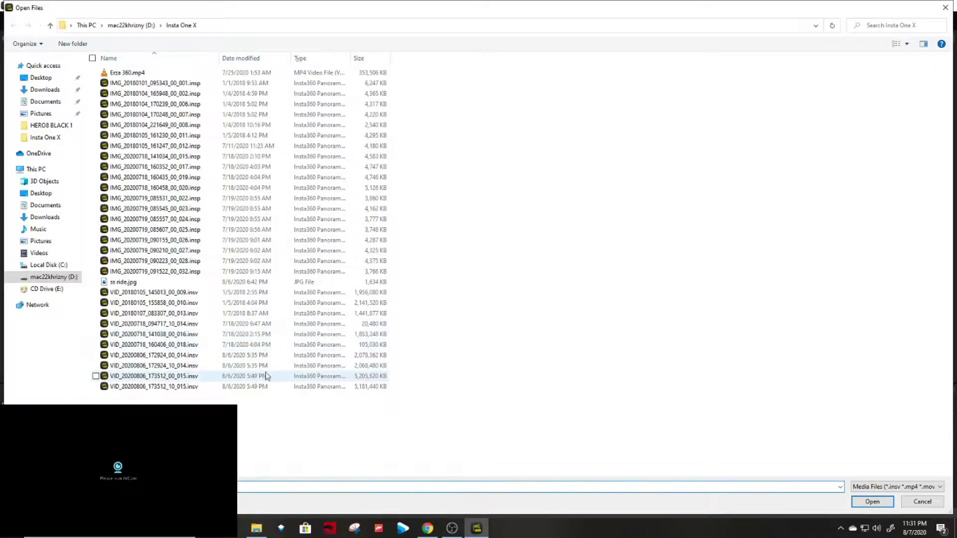
pyautogui.click(288, 357)
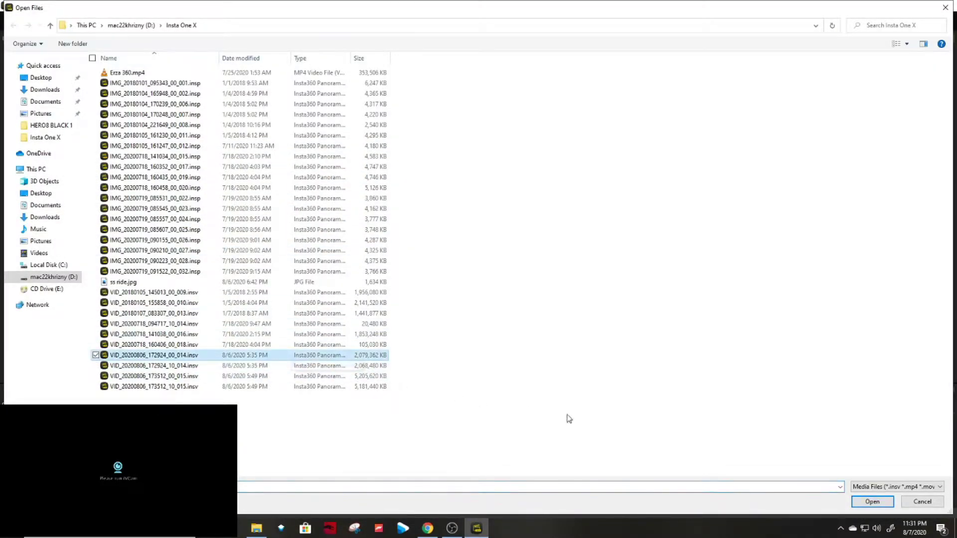
pyautogui.click(873, 505)
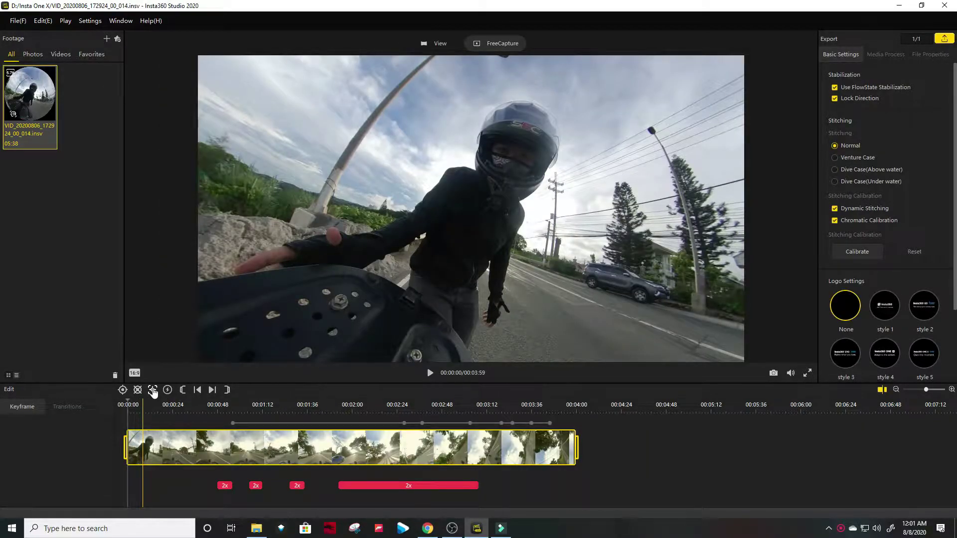
# - Reframe the view on the helmeted rider at the start of the clip and Deep Track the rider
pyautogui.click(152, 390)
pyautogui.moveTo(401, 95); pyautogui.dragTo(566, 334)
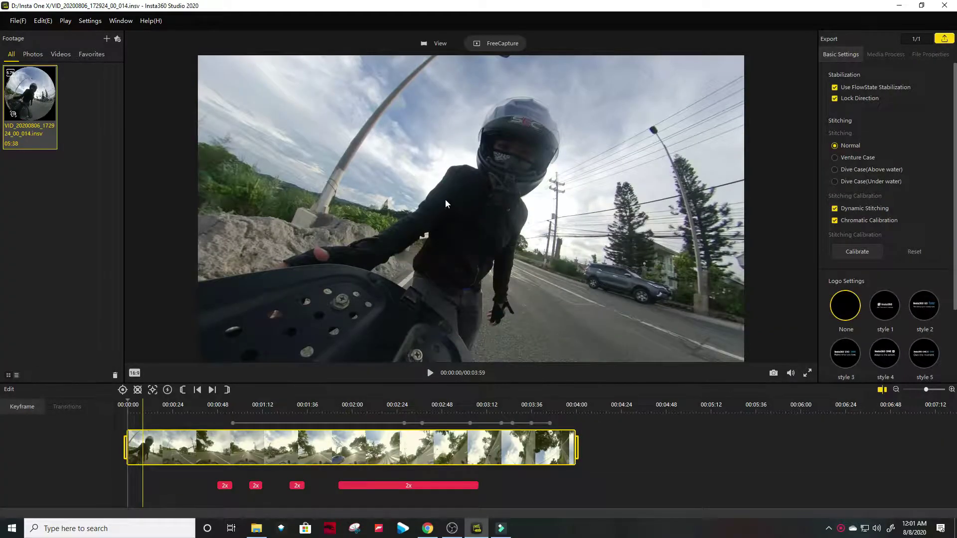
pyautogui.moveTo(406, 115); pyautogui.dragTo(471, 208)
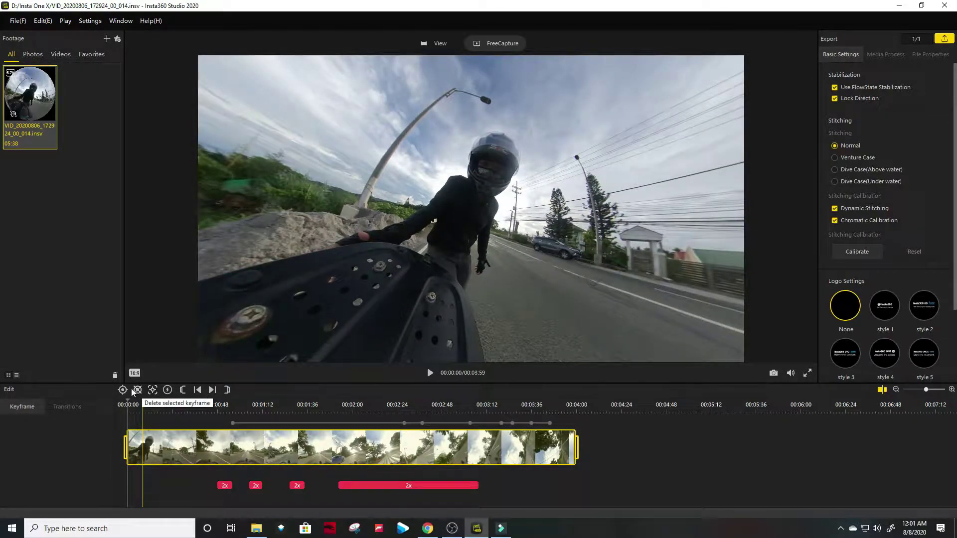
pyautogui.click(152, 392)
pyautogui.moveTo(412, 123); pyautogui.dragTo(546, 300)
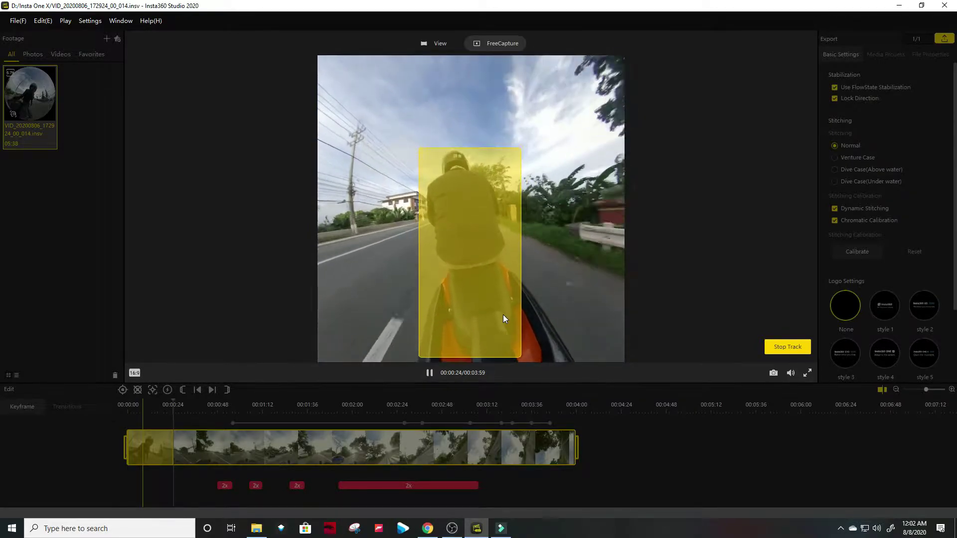
# - Apply a 2x TimeShift segment starting at 00:00:32 and play the clip, pausing at 00:00:56
pyautogui.click(188, 409)
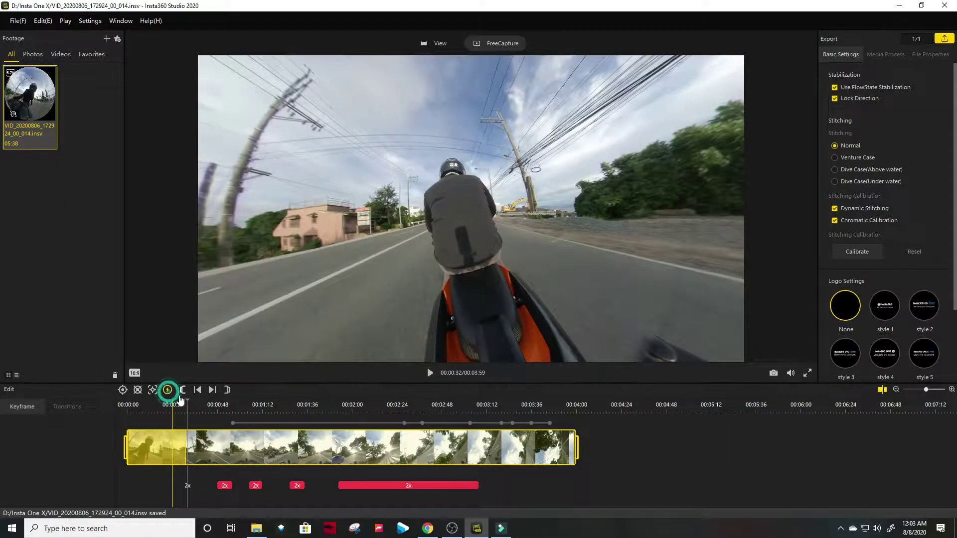
pyautogui.click(210, 413)
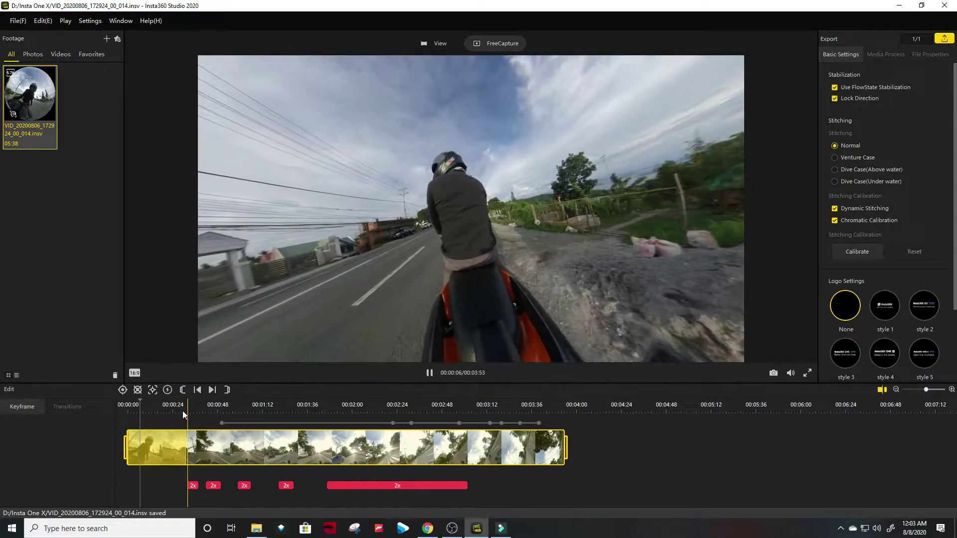
pyautogui.click(182, 414)
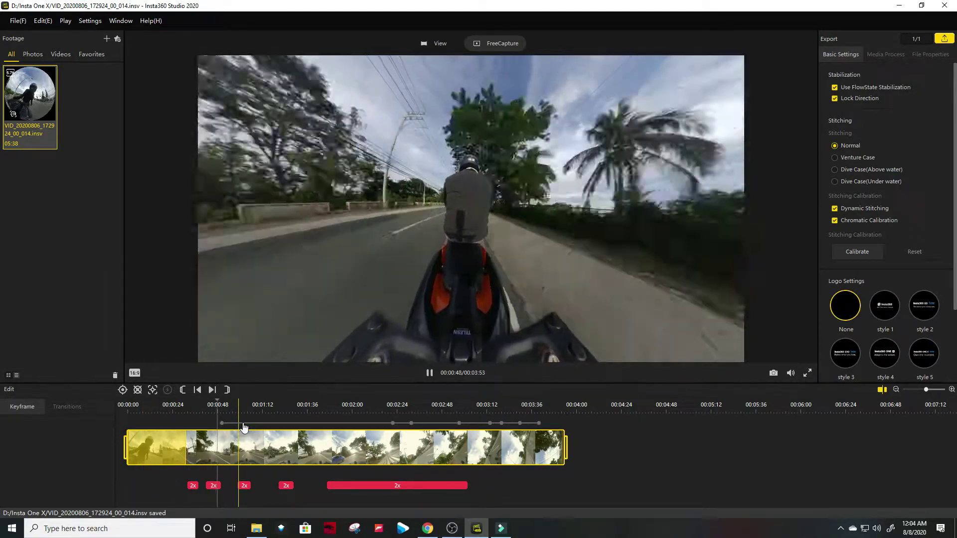
pyautogui.press('space')
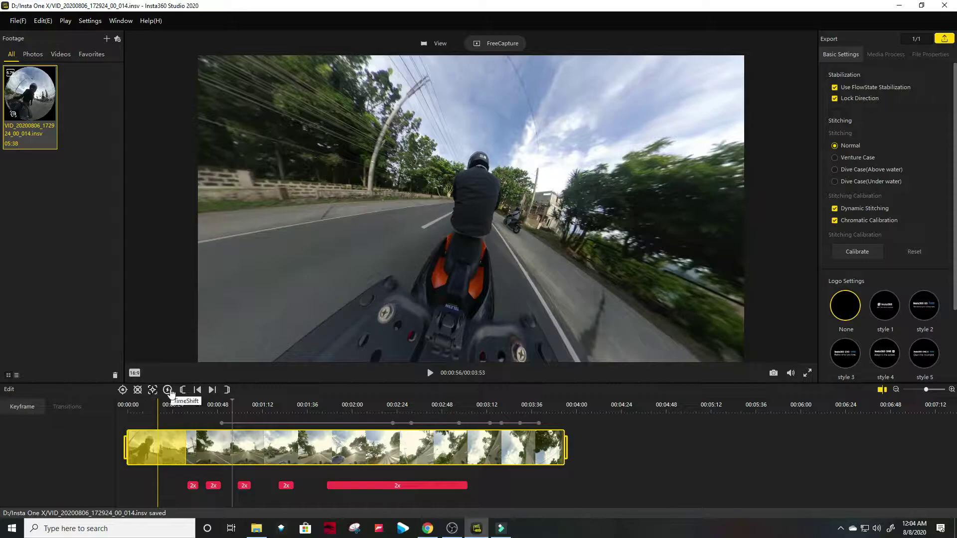
pyautogui.click(152, 391)
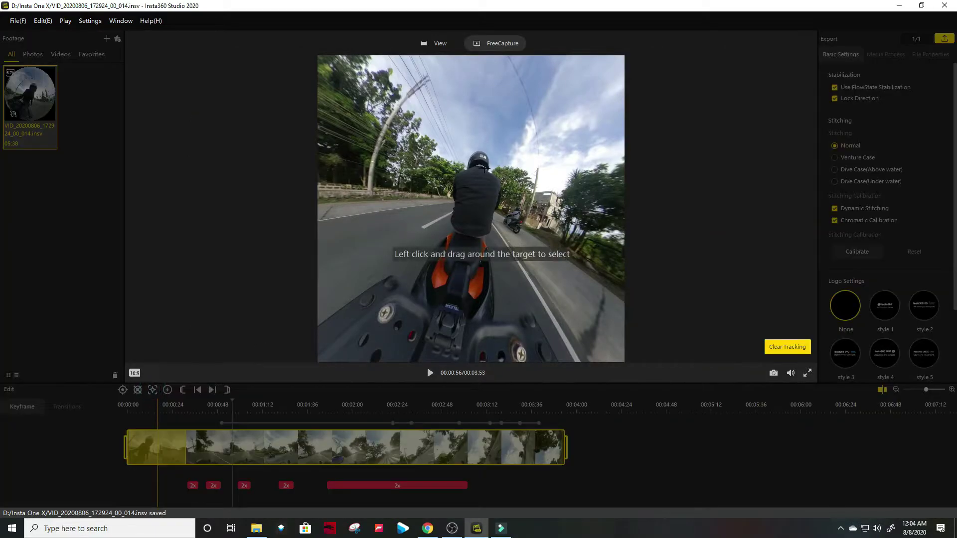
pyautogui.moveTo(425, 147); pyautogui.dragTo(495, 207)
pyautogui.click(788, 346)
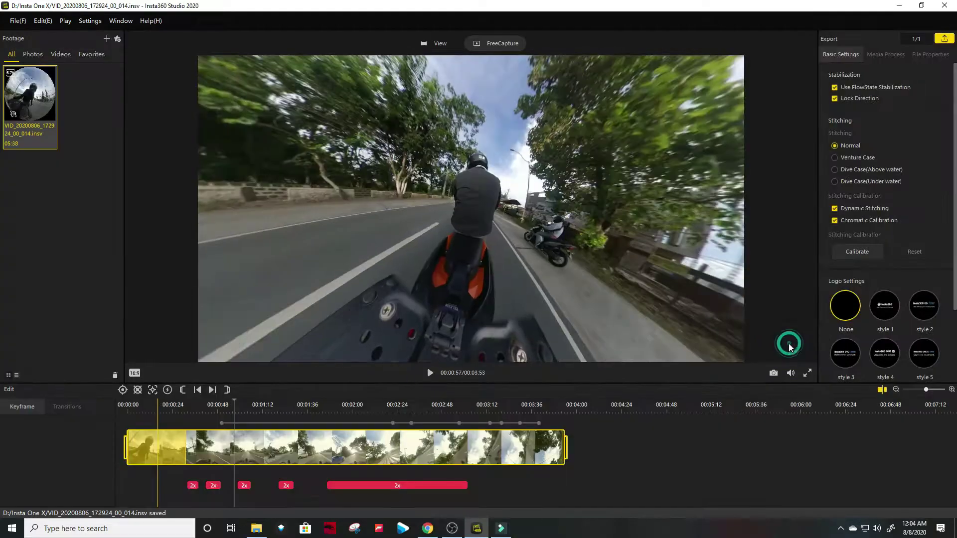
# - Deep Track the motorcycle on the roadside beside the rider from 00:00:57
pyautogui.click(135, 372)
pyautogui.click(152, 390)
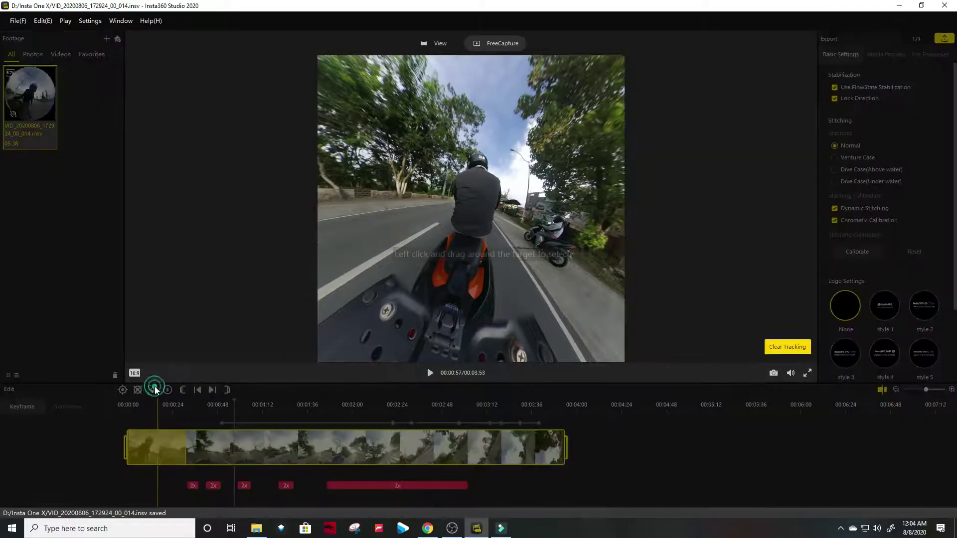
pyautogui.moveTo(529, 209); pyautogui.dragTo(590, 273)
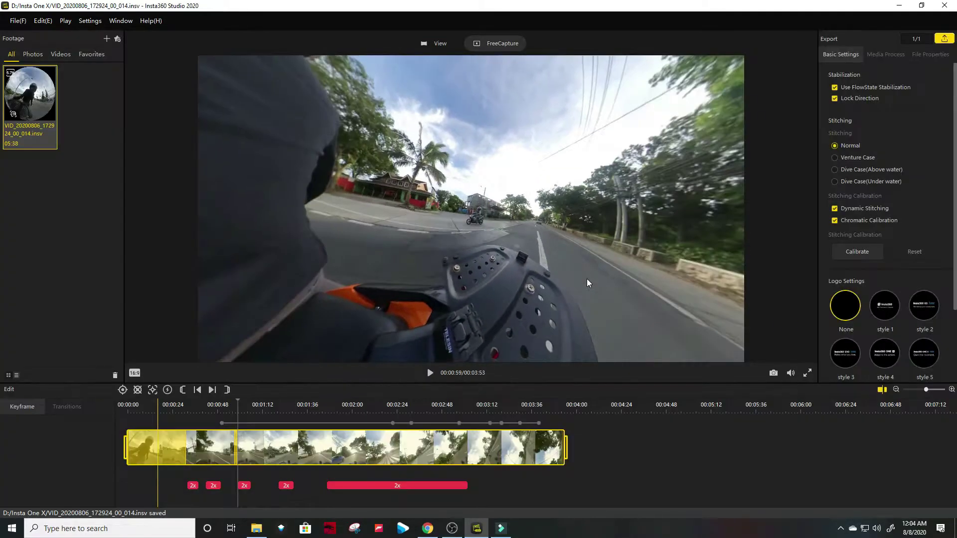
# - Play the clip on to 00:01:07 and reframe the view so the road and the distant white vehicle are centered
pyautogui.press('space')
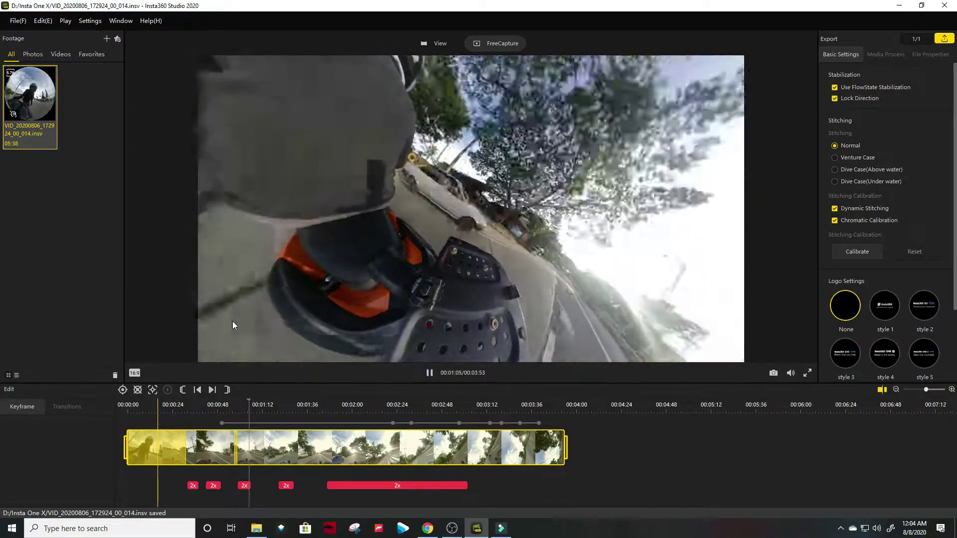
pyautogui.press('space')
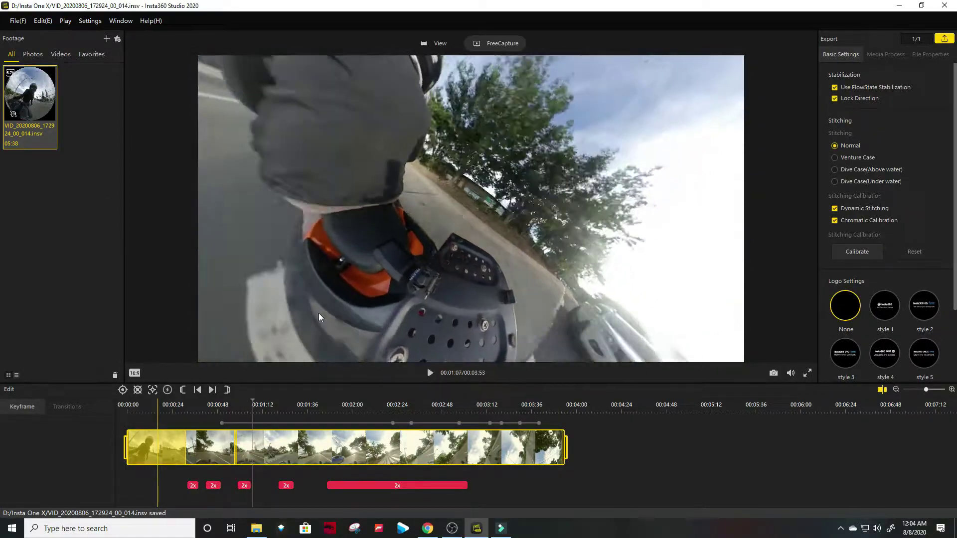
pyautogui.click(152, 391)
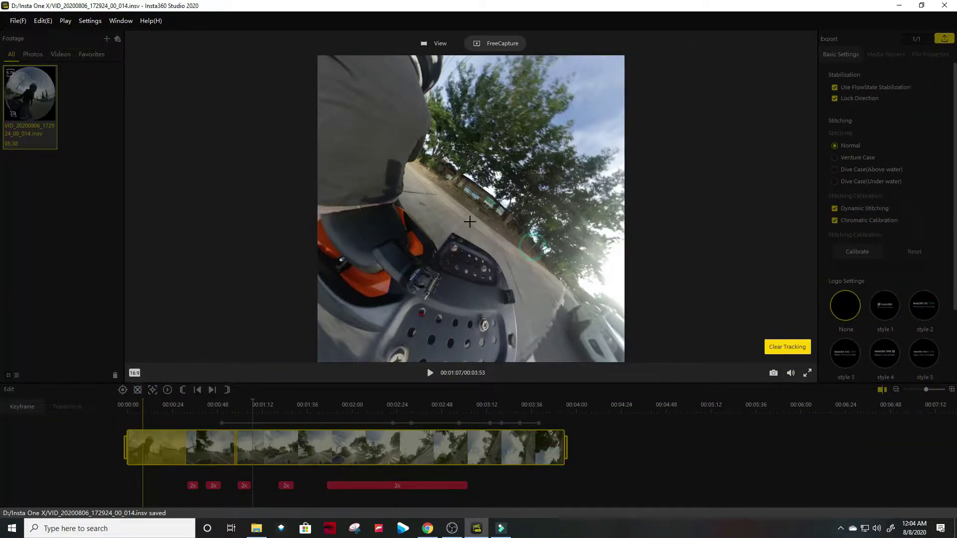
pyautogui.click(446, 208)
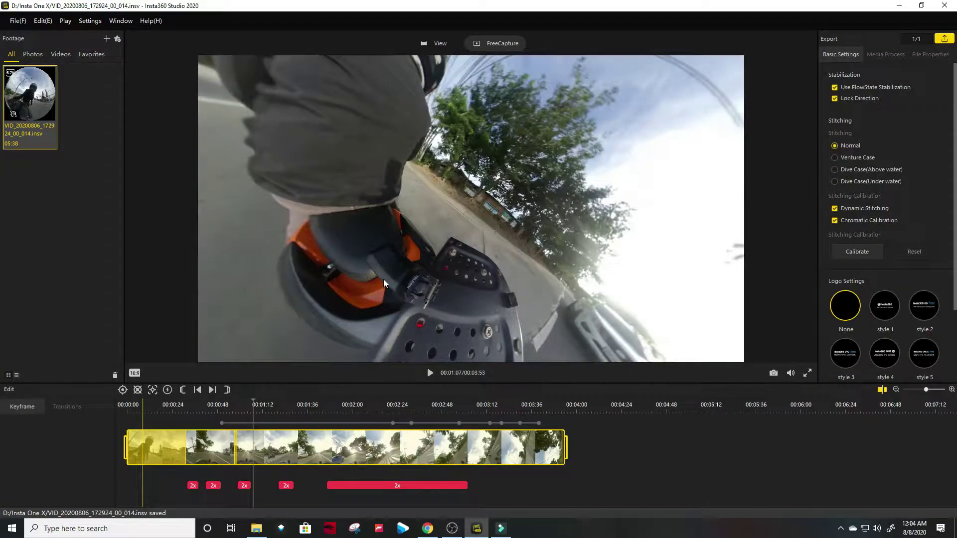
pyautogui.scroll(-5, 445, 241)
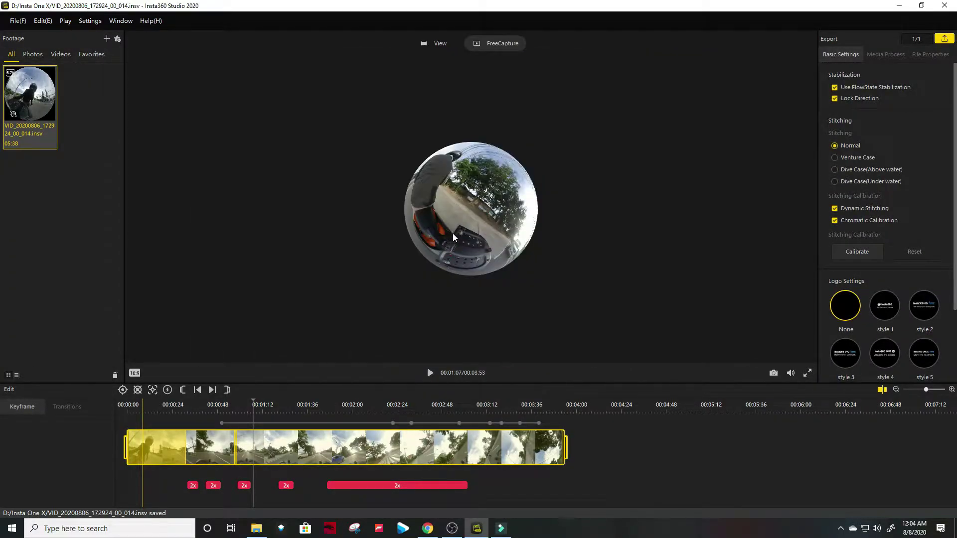
pyautogui.scroll(4, 451, 234)
pyautogui.moveTo(459, 232); pyautogui.dragTo(489, 189)
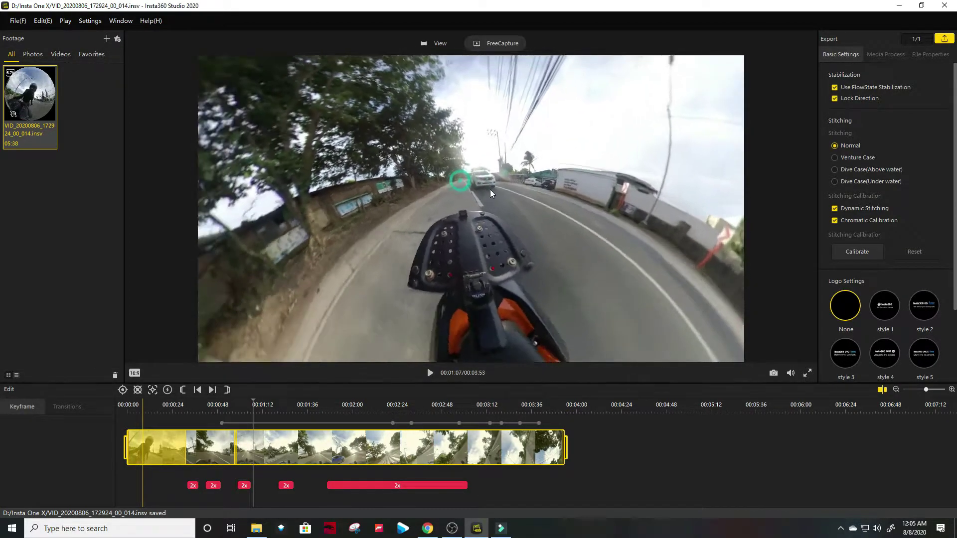
# - Deep Track the white vehicle on the road from 00:01:07 and stop the tracking at 00:01:09
pyautogui.click(153, 390)
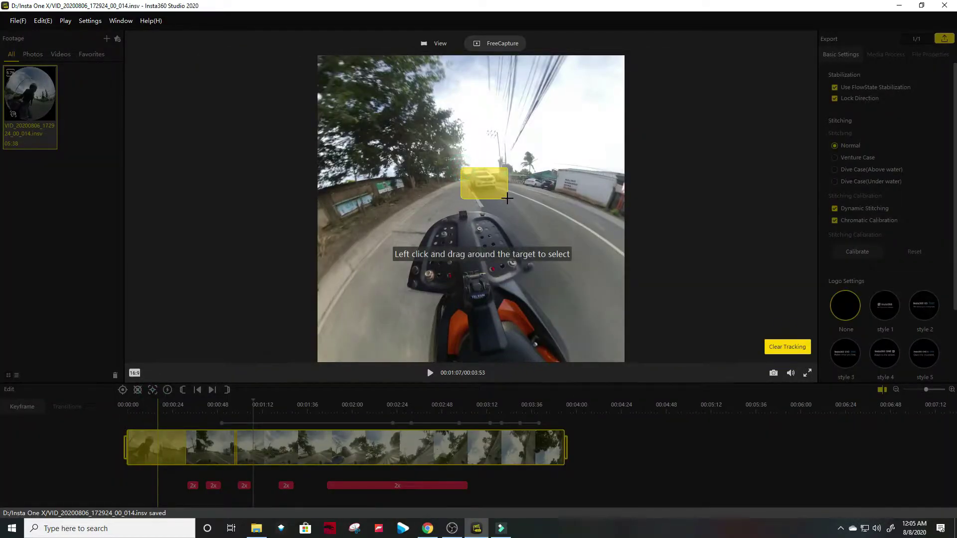
pyautogui.moveTo(507, 199); pyautogui.dragTo(507, 198)
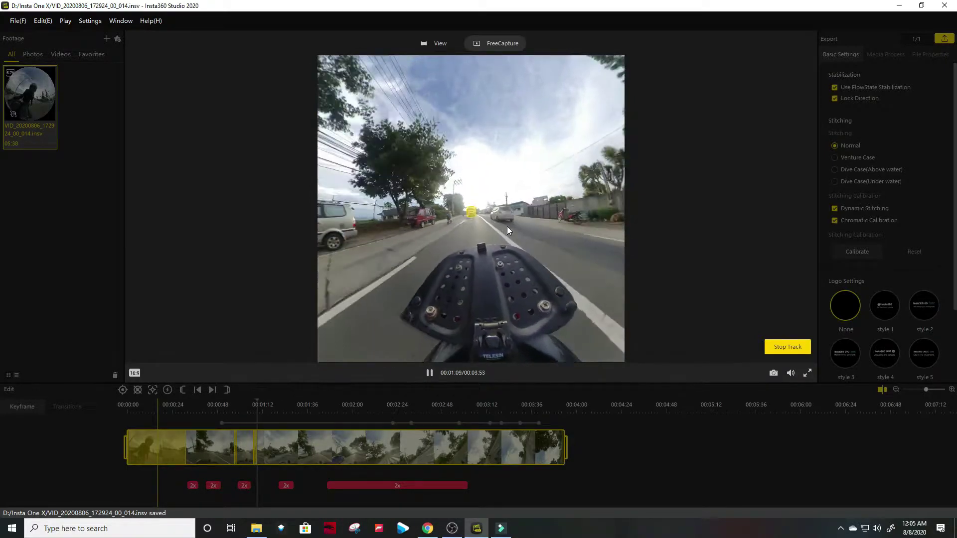
pyautogui.press('space')
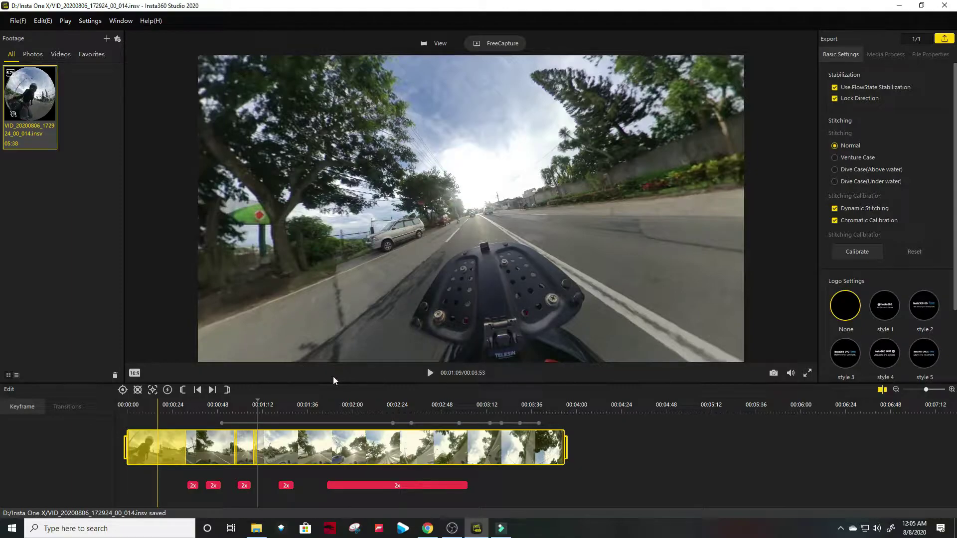
# - Reframe the view onto the rider at 00:01:09, Deep Track the rider, and stop the tracking at 00:01:19
pyautogui.moveTo(498, 253)
pyautogui.mouseDown()
pyautogui.moveTo(574, 220)
pyautogui.moveTo(526, 218)
pyautogui.moveTo(567, 225)
pyautogui.moveTo(490, 247)
pyautogui.moveTo(463, 241)
pyautogui.moveTo(467, 253)
pyautogui.mouseUp()
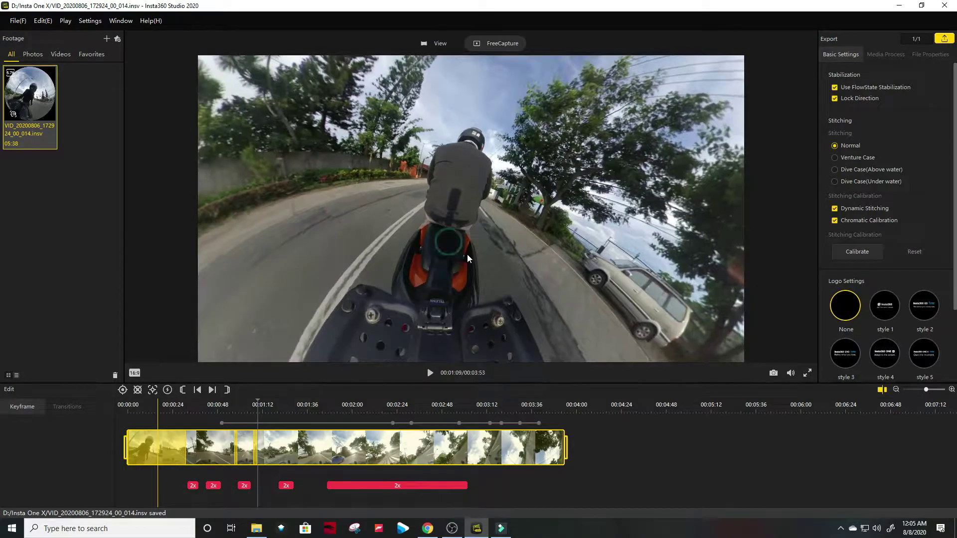
pyautogui.click(151, 391)
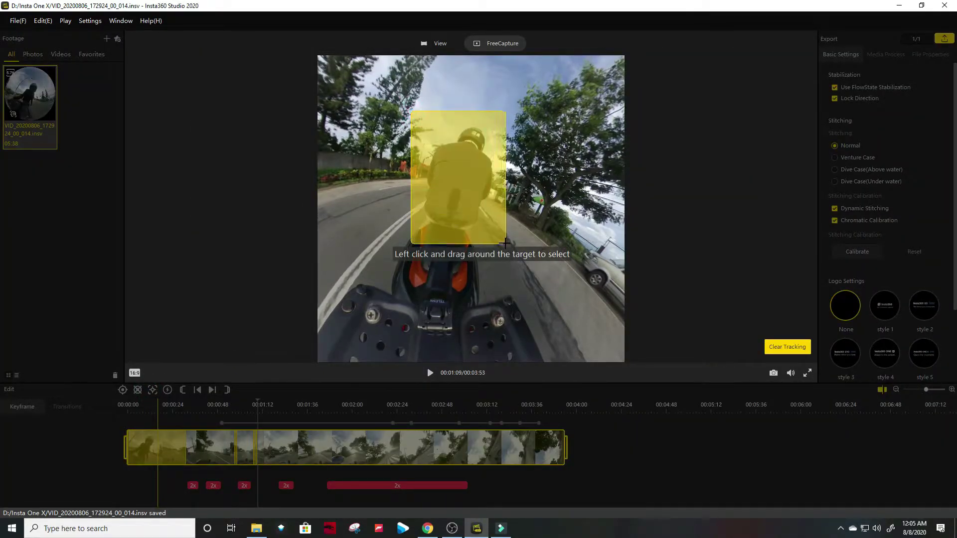
pyautogui.moveTo(504, 244); pyautogui.dragTo(505, 243)
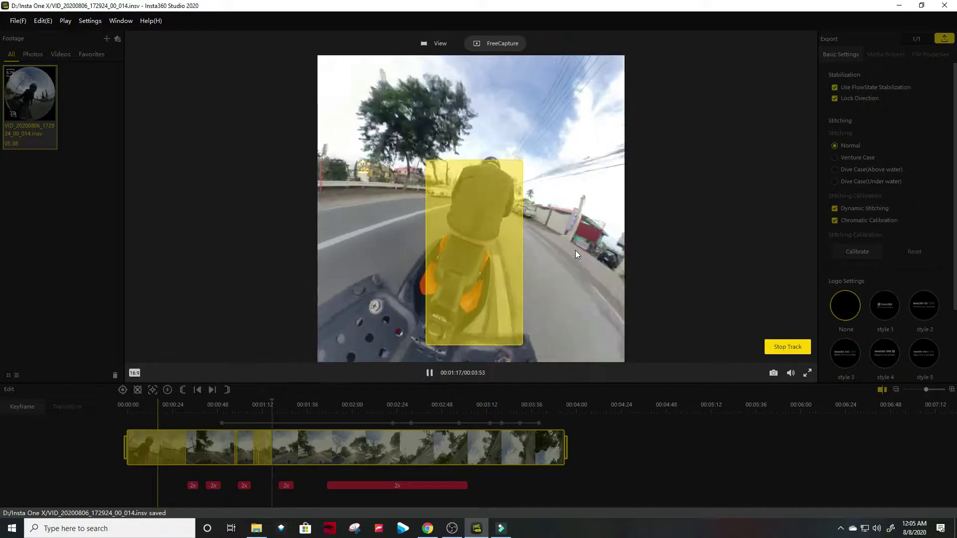
pyautogui.click(791, 350)
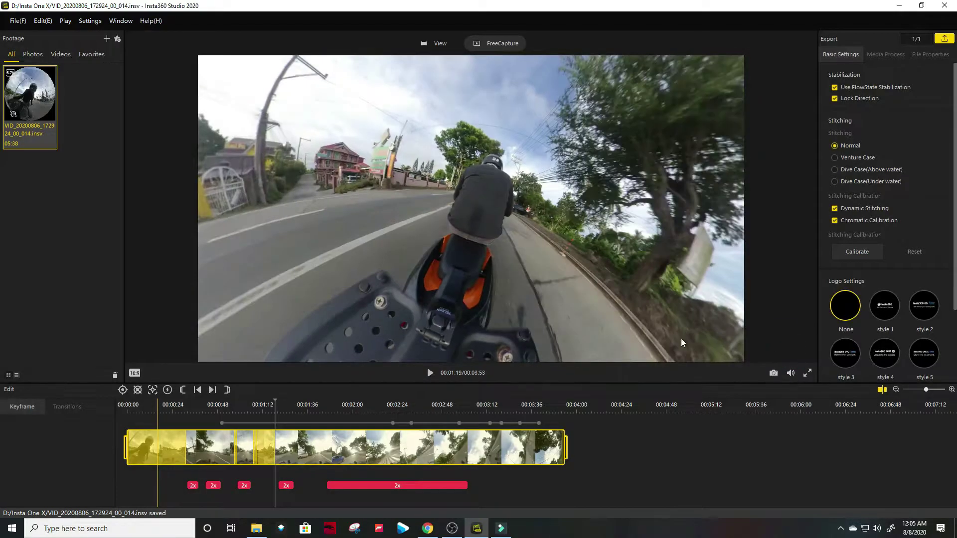
# - Deep Track the motorcycle on the road behind the luggage rack from 00:02:27
pyautogui.press('space')
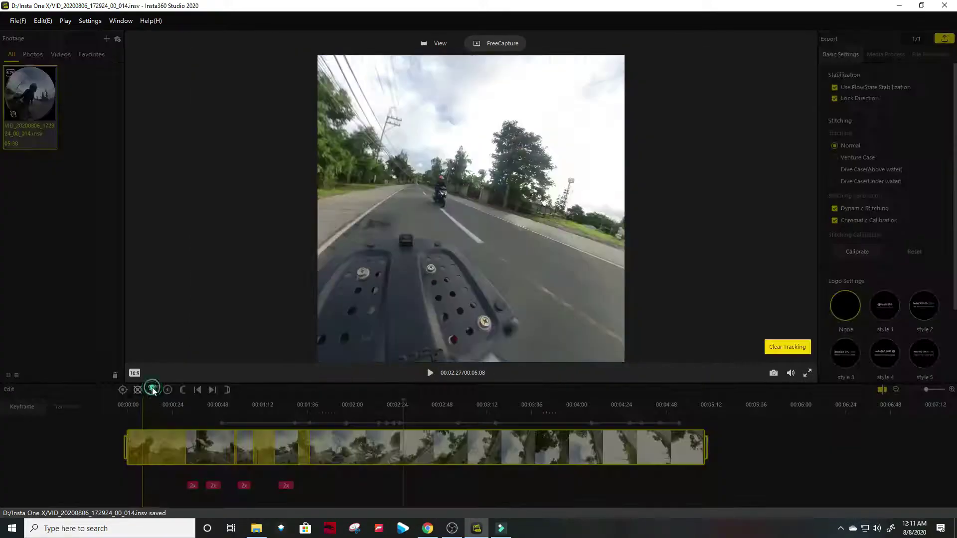
pyautogui.click(153, 389)
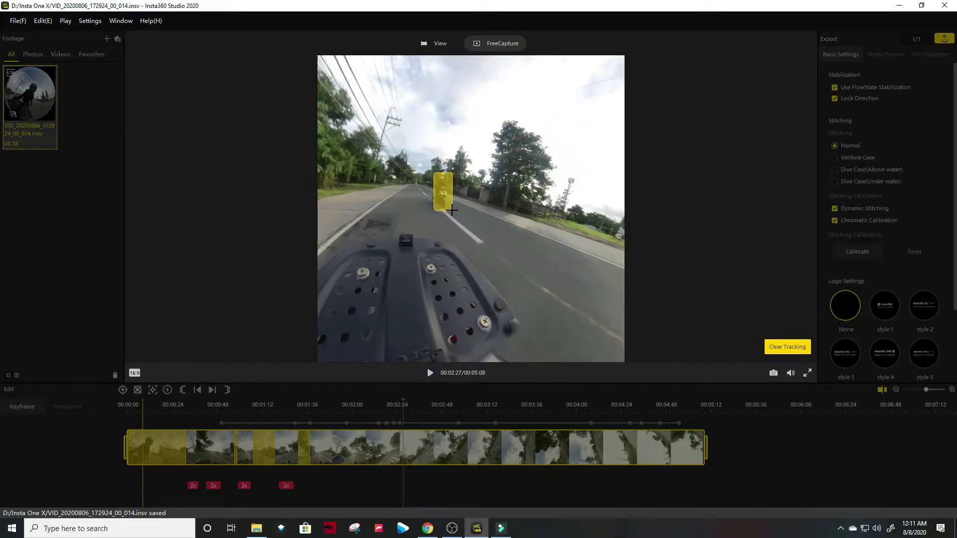
pyautogui.moveTo(450, 210); pyautogui.dragTo(449, 210)
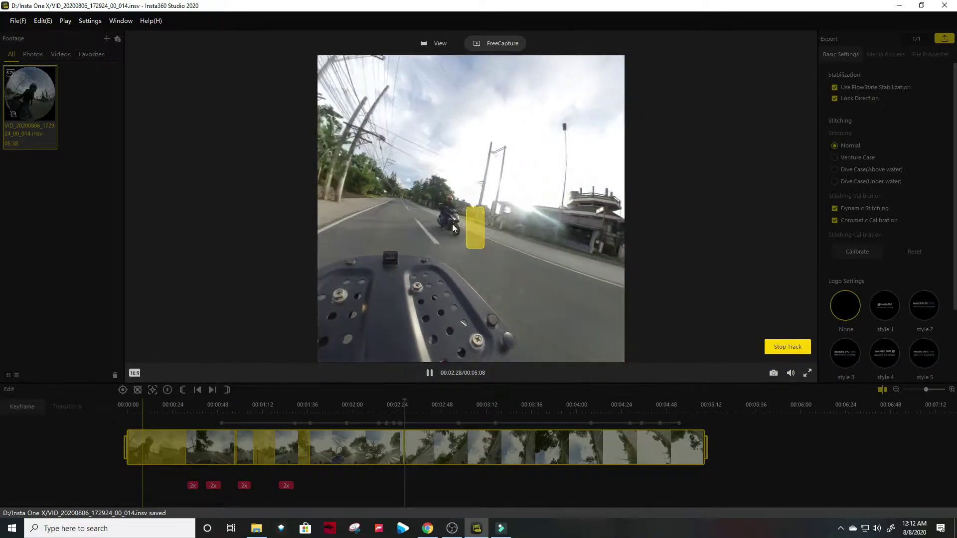